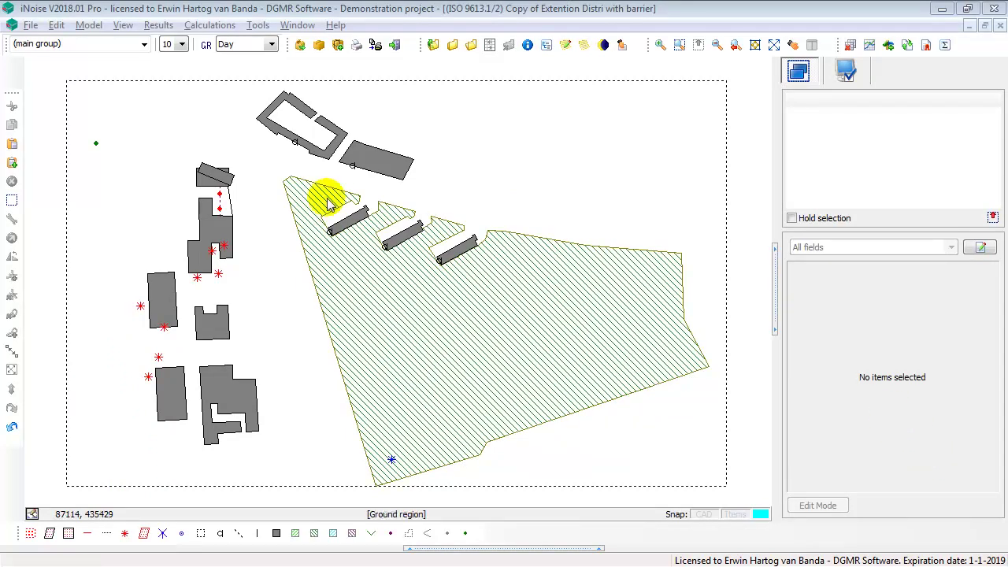
# - Open the Model menu in the 'Copy of Extention Distri with barrier' project
pyautogui.click(88, 26)
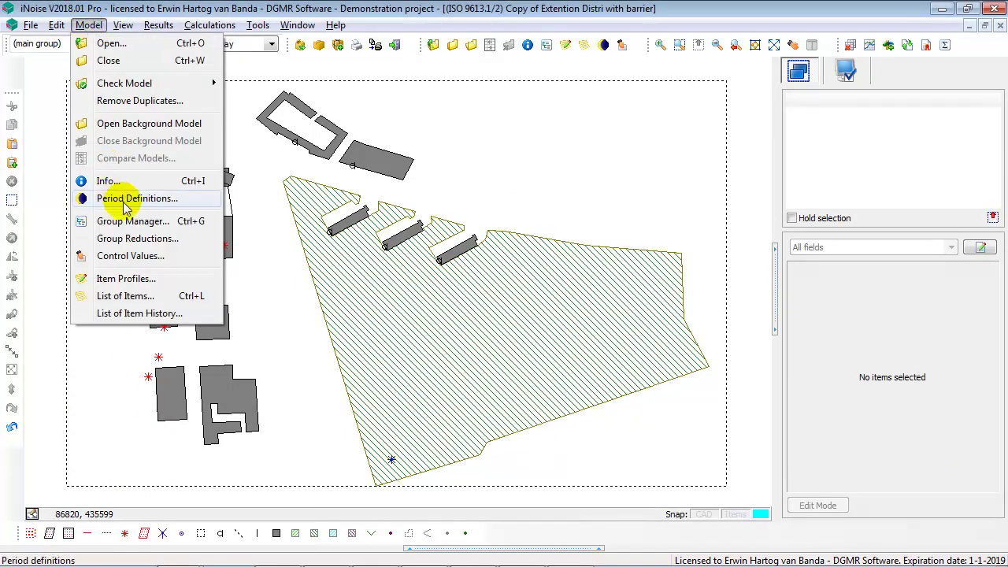
# - In Group Manager, review the Distribution center, main group, Warehouse and Wind turbine (WT-1) sources
pyautogui.click(132, 221)
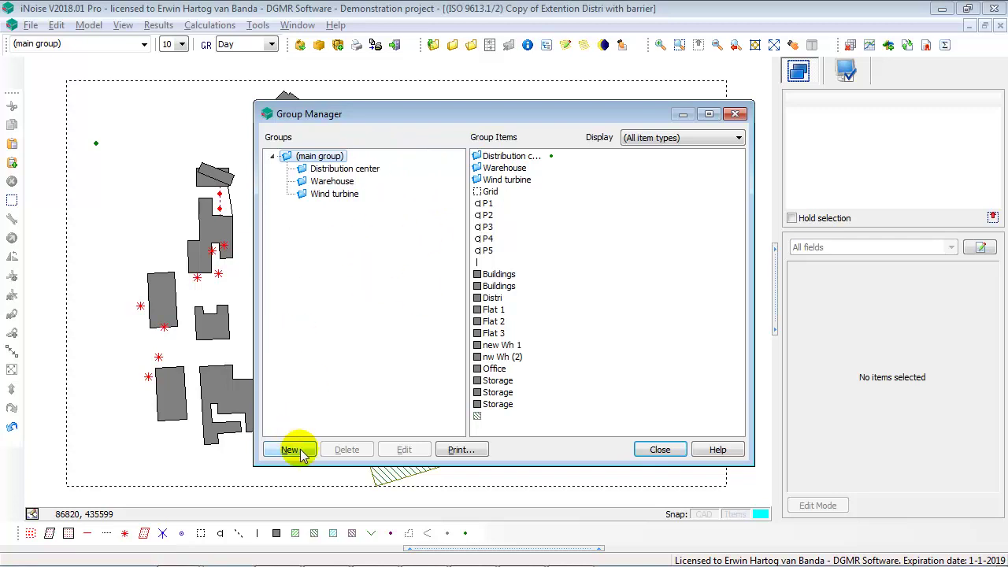
pyautogui.click(335, 168)
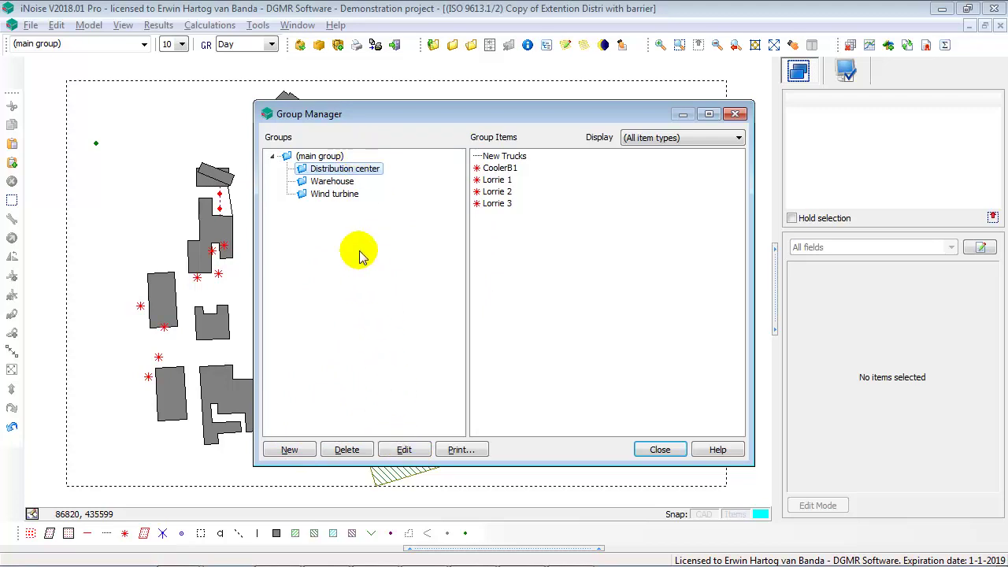
pyautogui.click(321, 157)
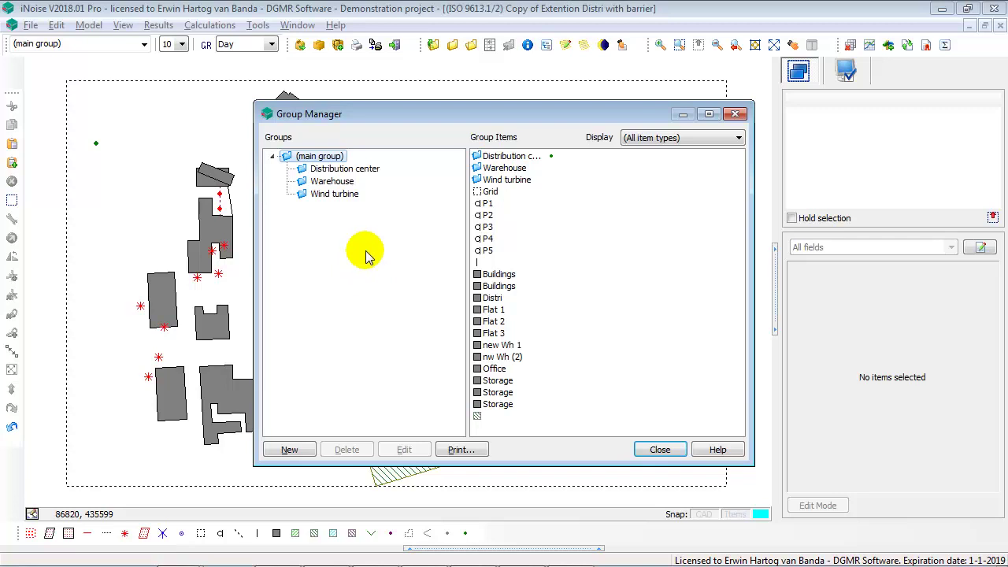
pyautogui.click(359, 172)
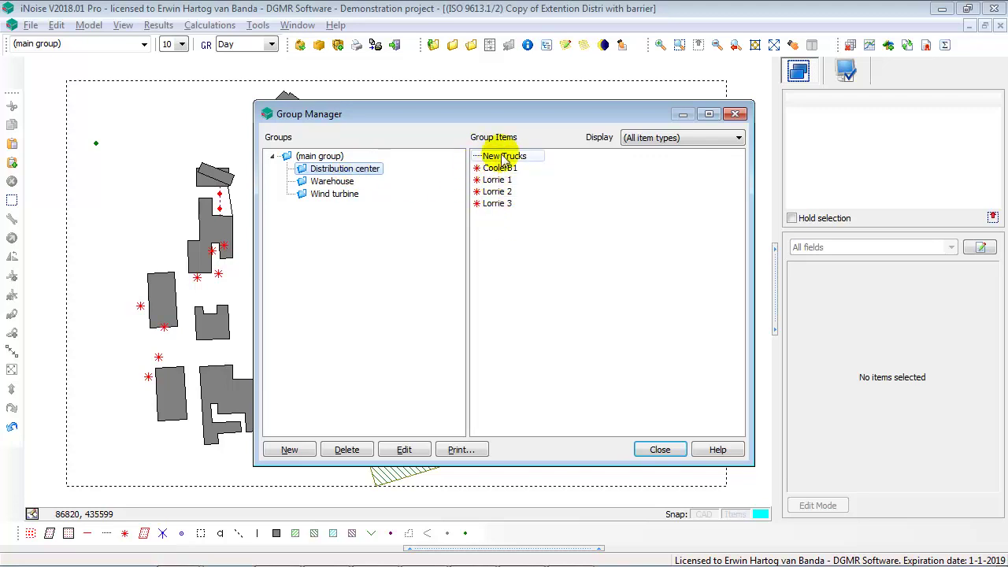
pyautogui.click(333, 183)
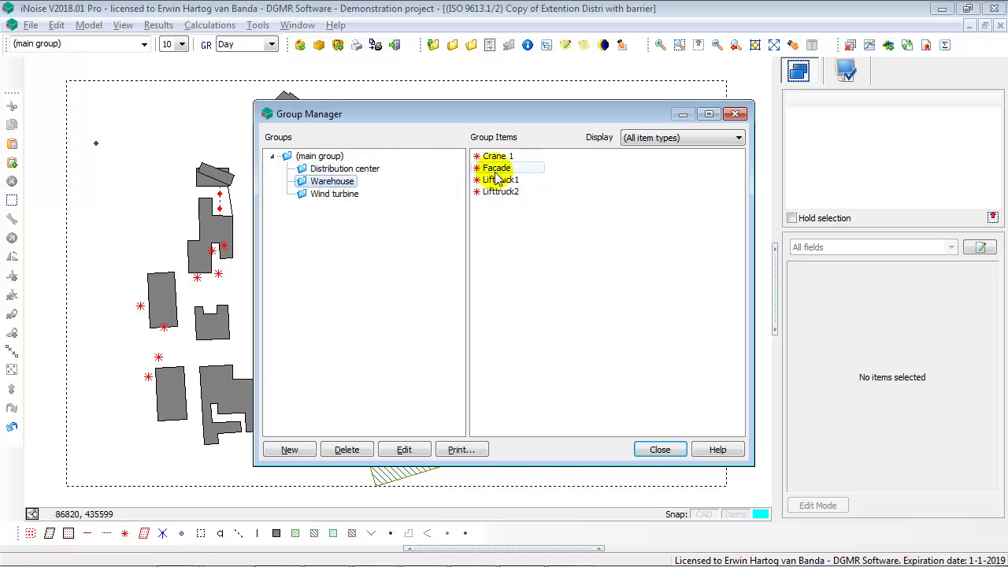
pyautogui.click(335, 196)
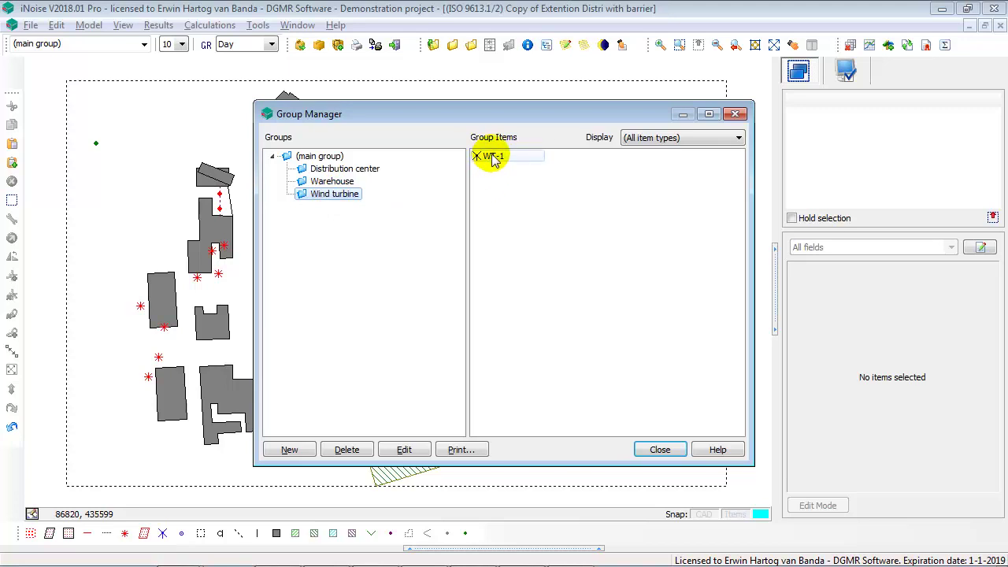
pyautogui.moveTo(492, 157); pyautogui.dragTo(323, 163)
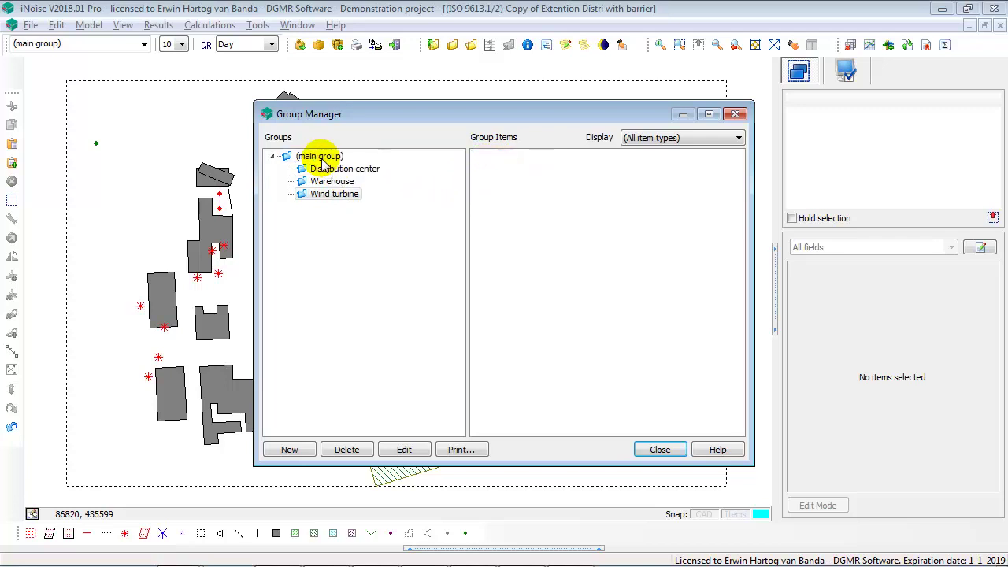
pyautogui.click(322, 158)
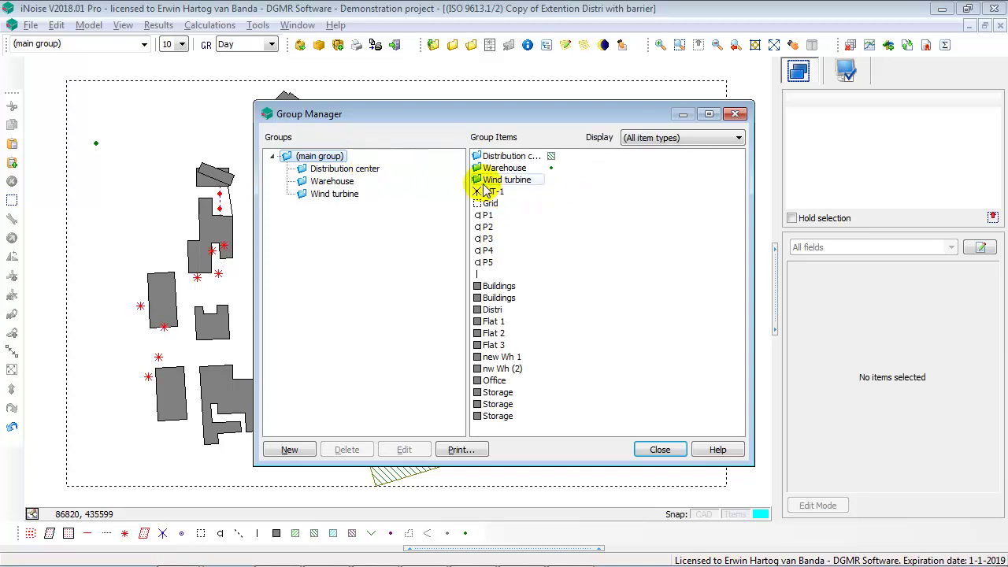
pyautogui.moveTo(496, 197); pyautogui.dragTo(333, 199)
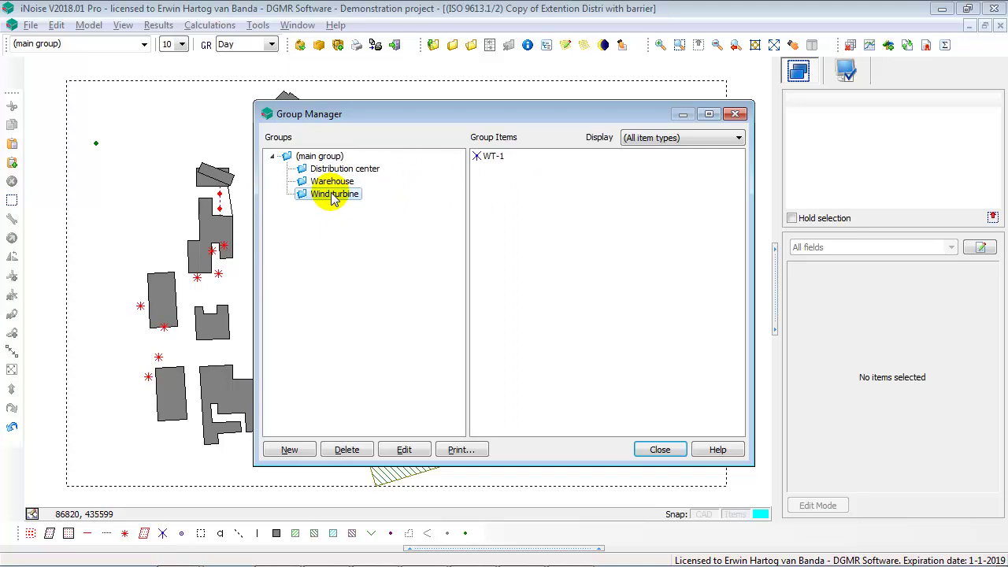
# - Close Group Manager and switch the active group to Distribution center, then Warehouse
pyautogui.click(664, 451)
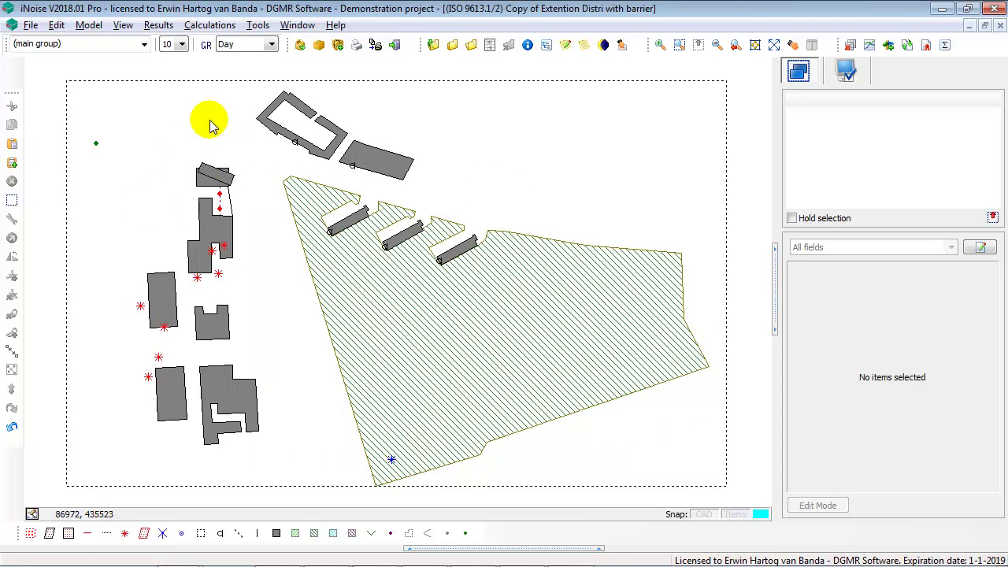
pyautogui.click(144, 45)
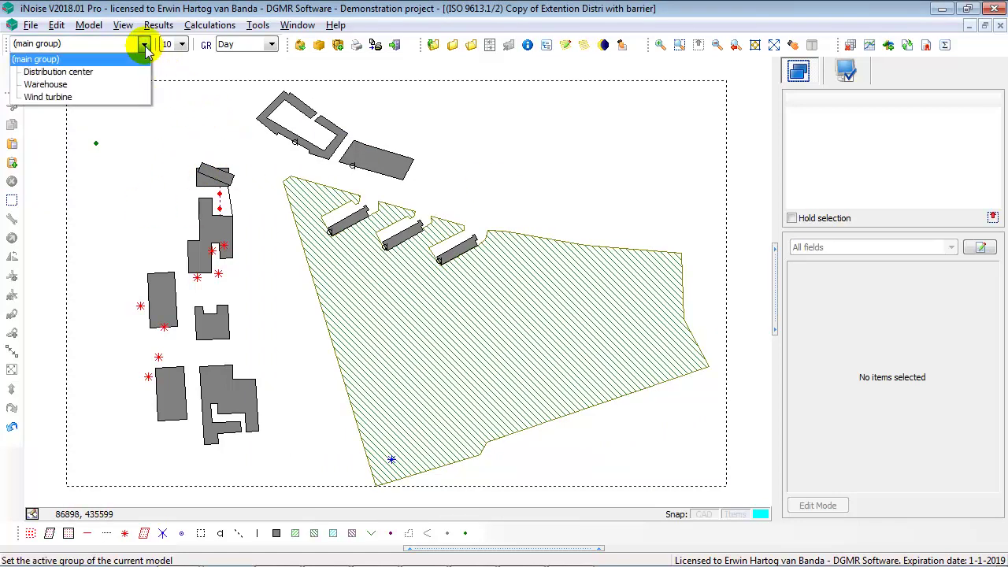
pyautogui.click(72, 73)
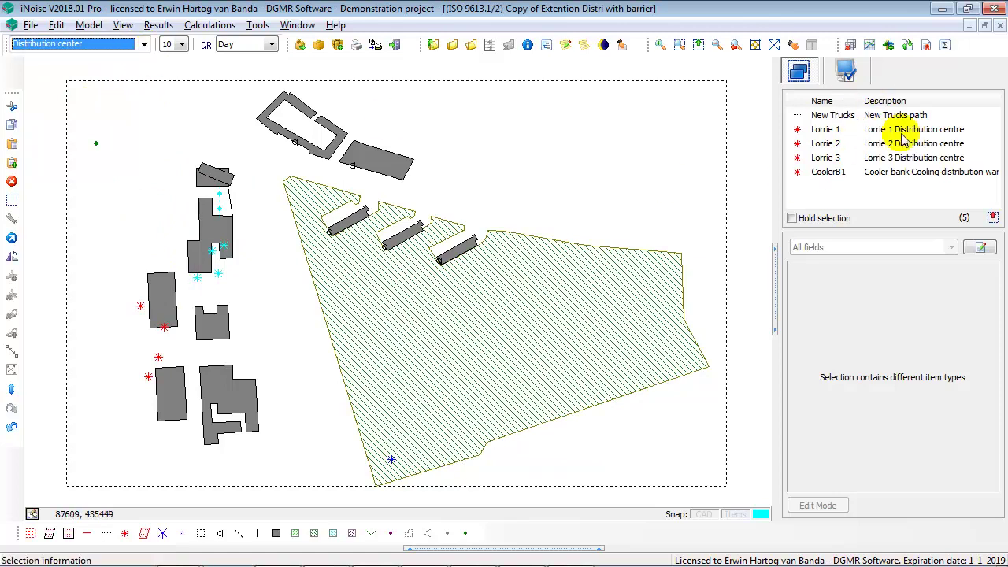
pyautogui.click(144, 44)
pyautogui.click(81, 91)
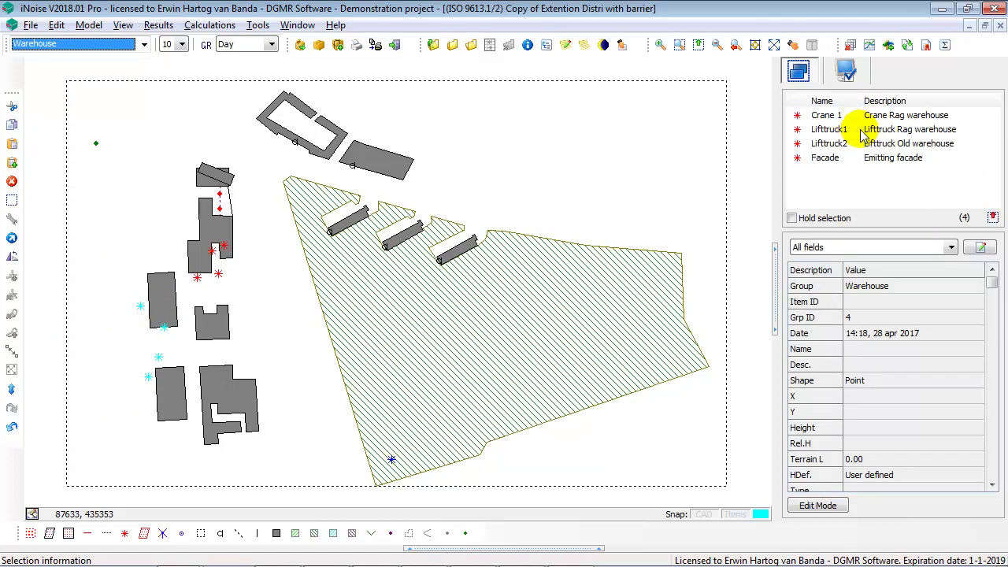
# - Make Wind turbine the active group and clear the map selection
pyautogui.click(144, 44)
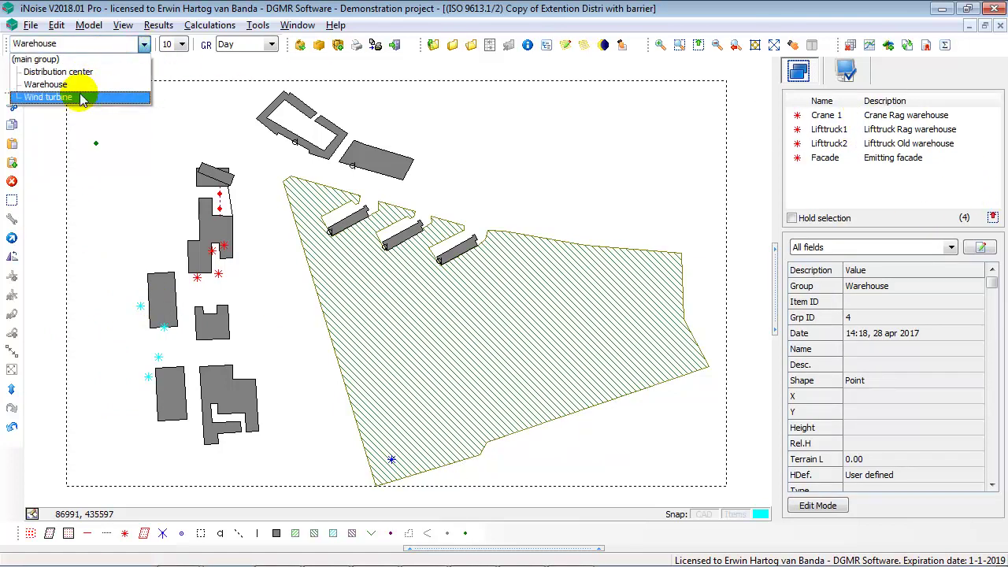
pyautogui.click(81, 97)
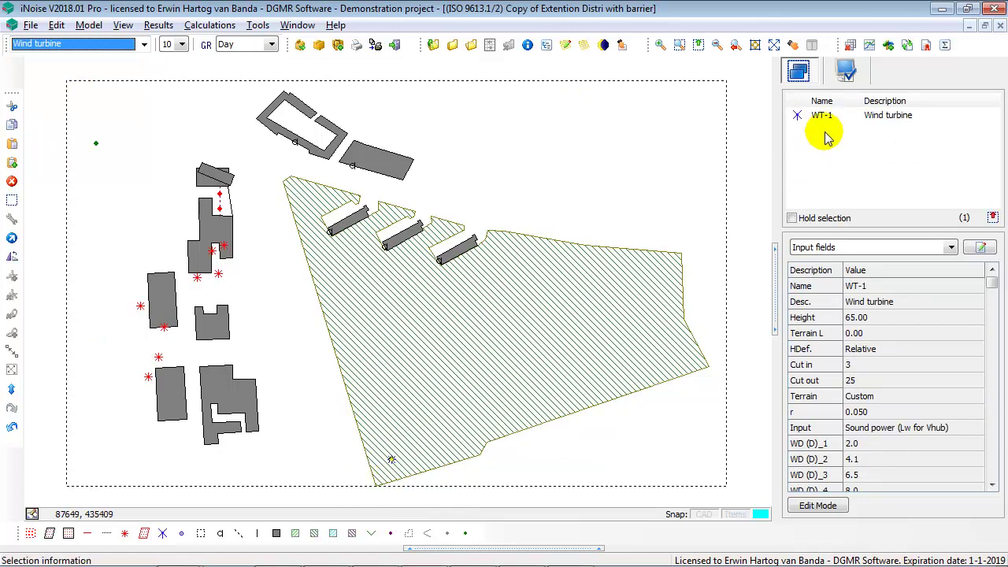
pyautogui.click(493, 166)
# - Run Start Calculation on the model and close the progress window once it completes
pyautogui.click(202, 28)
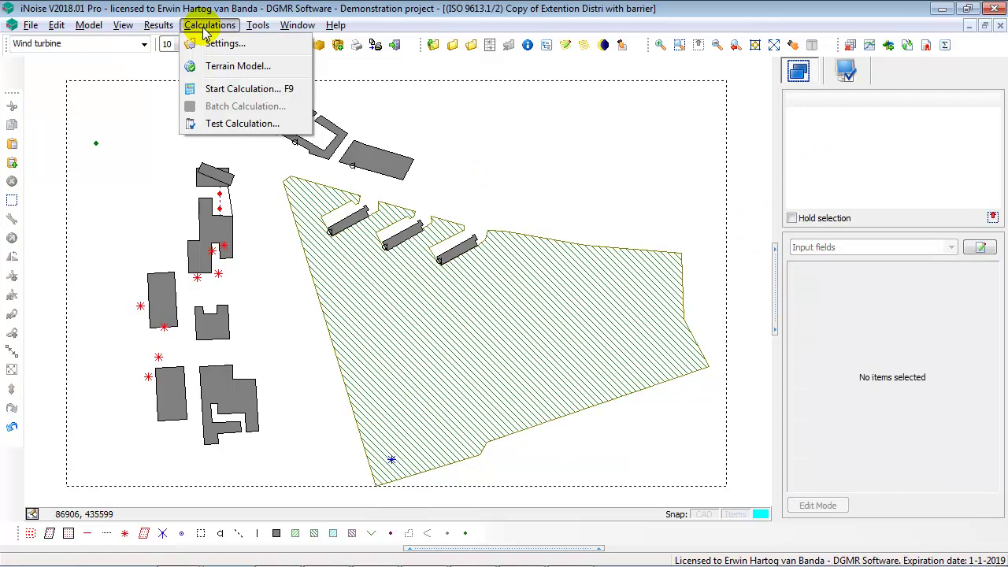
pyautogui.click(225, 88)
pyautogui.click(538, 370)
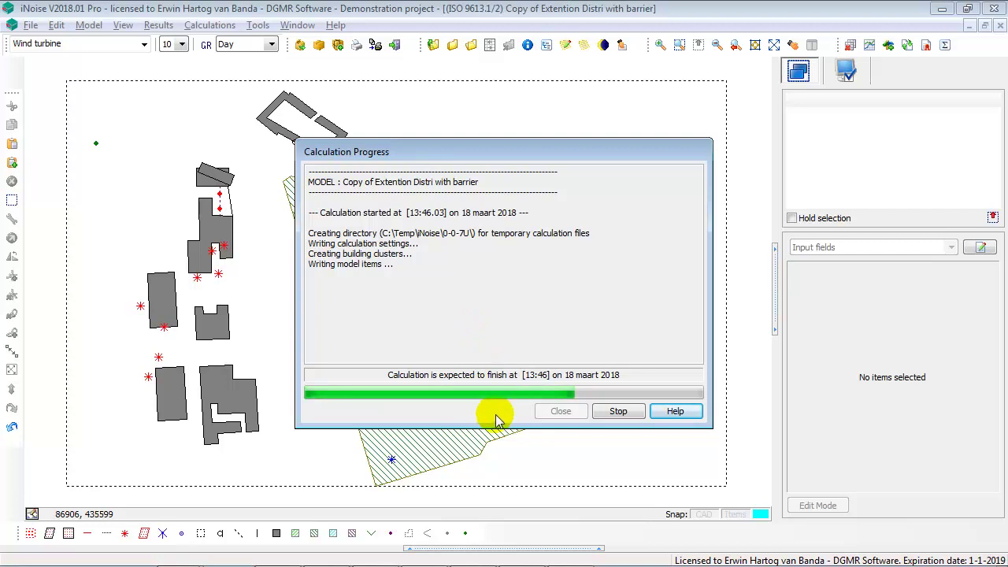
pyautogui.click(559, 413)
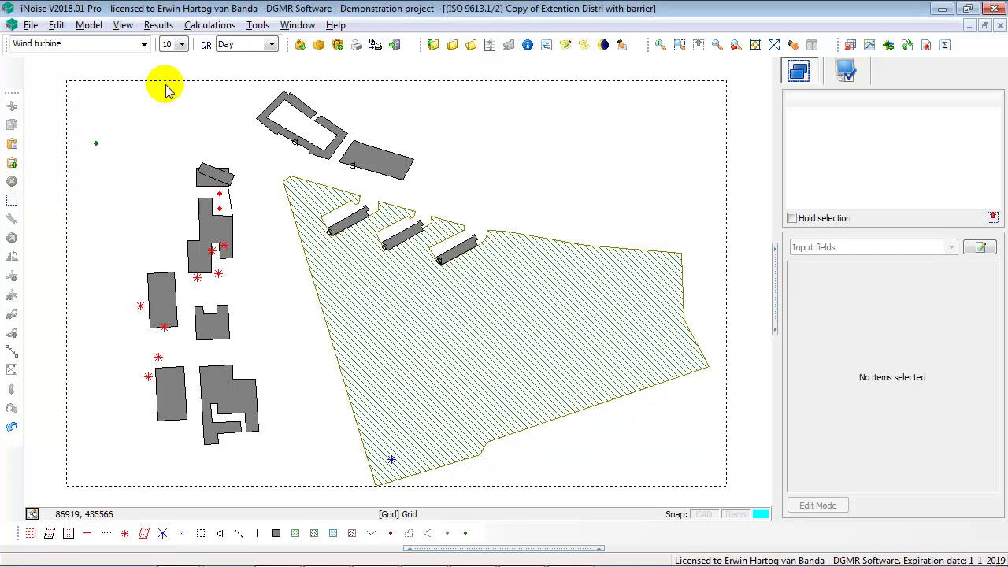
pyautogui.click(154, 25)
# - Draw the noise contours with default settings and show only the Warehouse group's contours
pyautogui.click(184, 138)
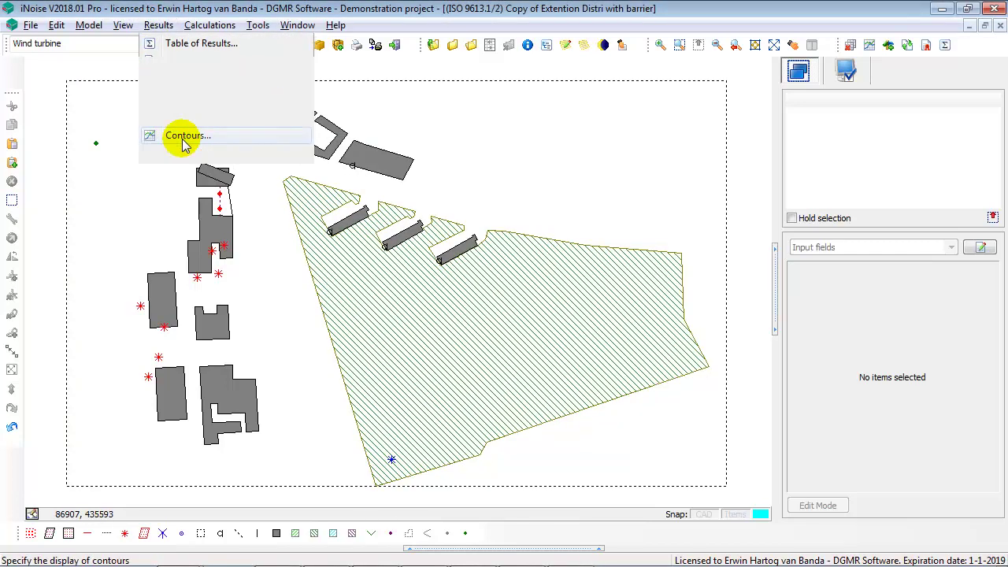
pyautogui.click(592, 423)
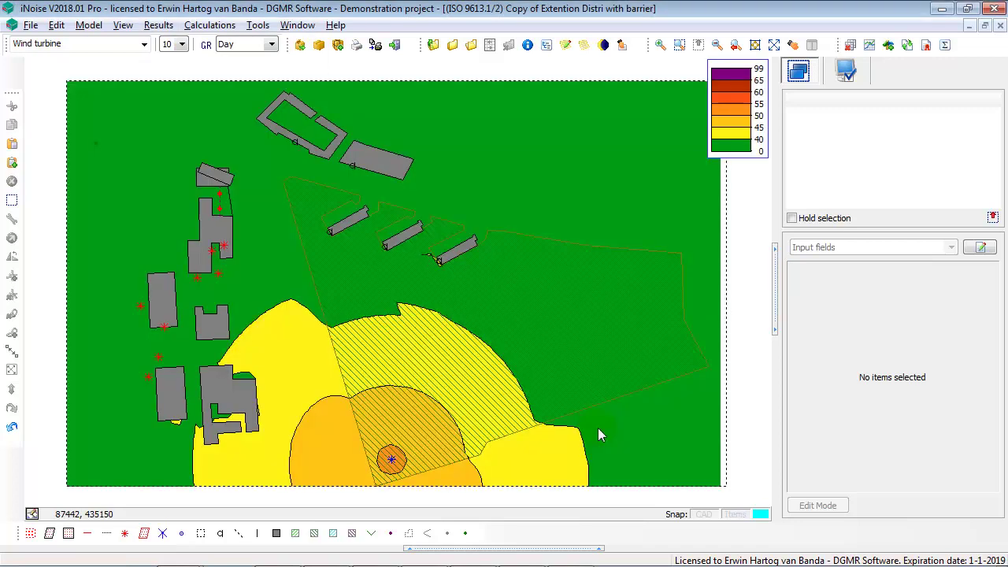
pyautogui.click(56, 46)
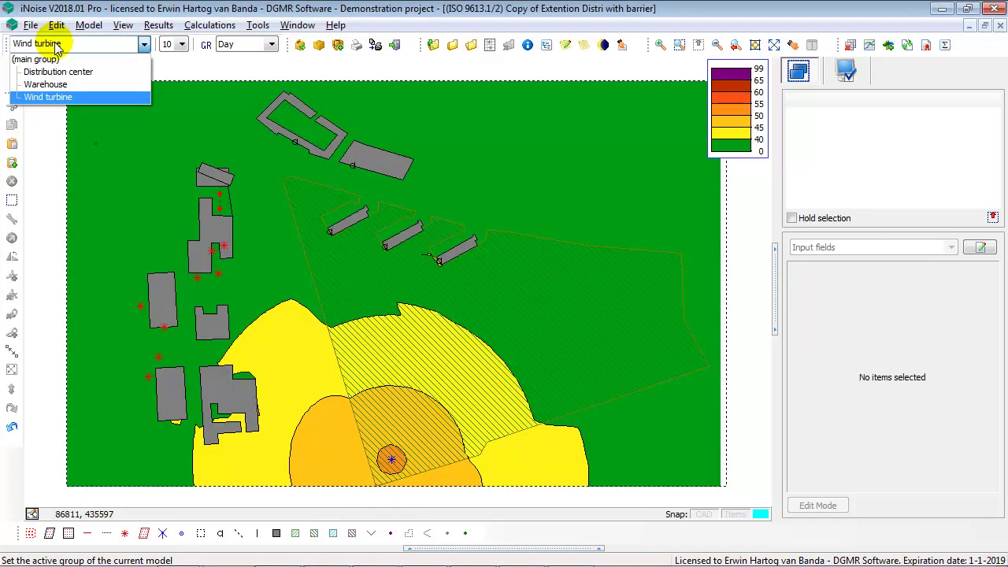
pyautogui.click(50, 84)
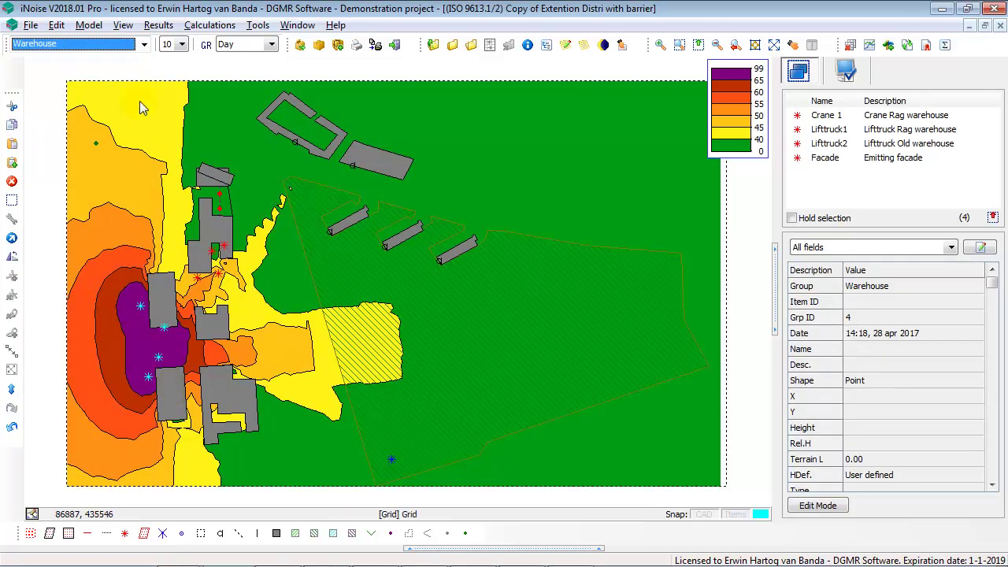
# - Switch the contour view to Distribution center, then back to the combined main group
pyautogui.click(140, 43)
pyautogui.click(112, 73)
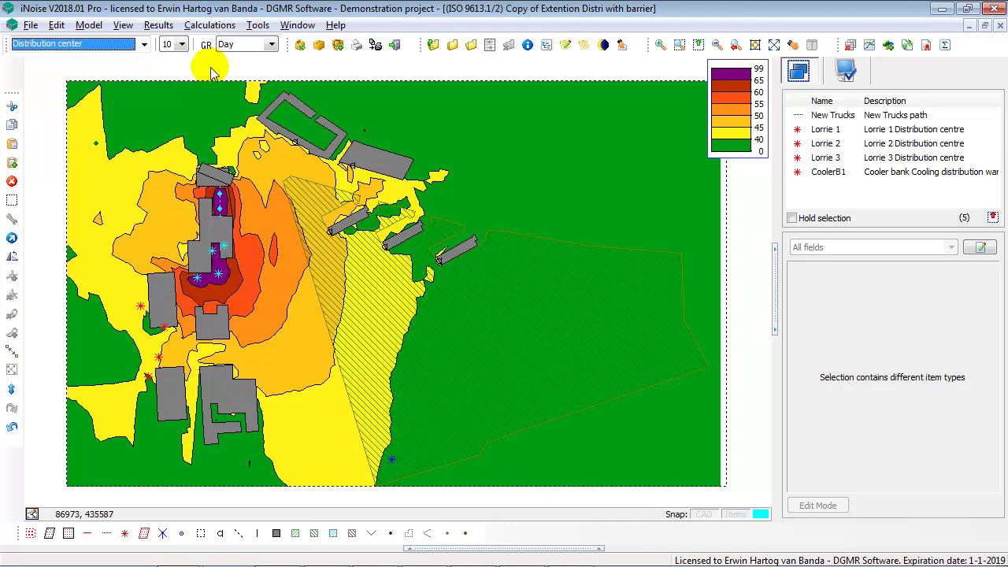
pyautogui.click(131, 45)
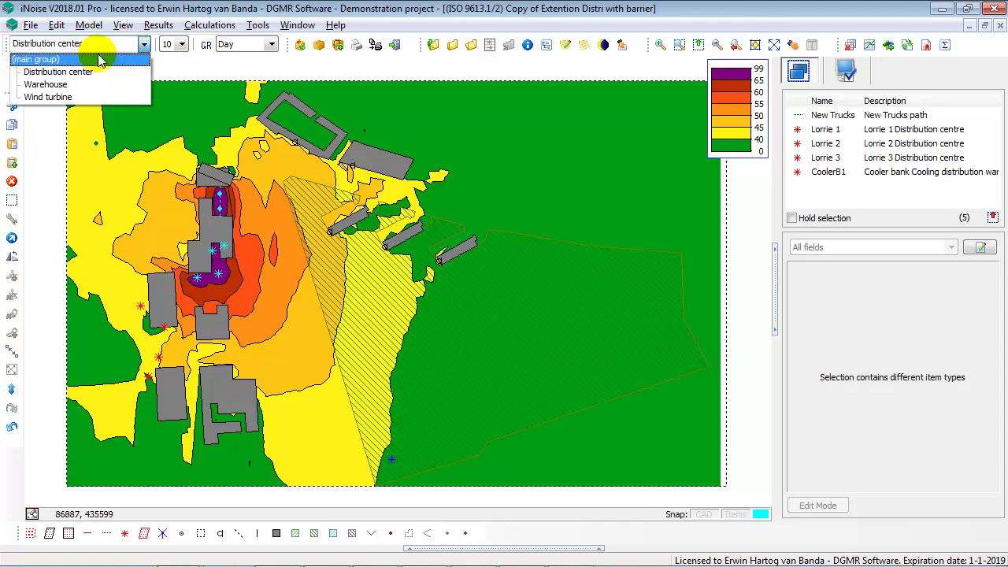
pyautogui.click(97, 60)
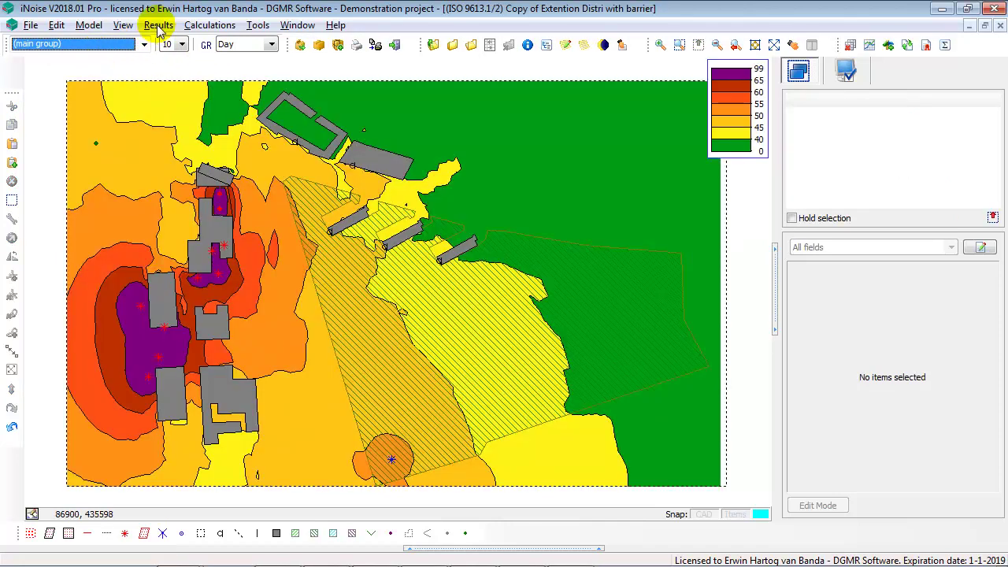
# - Open the Table of Results showing Day, Evening, Night, Lden and Li for P1_A–P5_A
pyautogui.click(158, 26)
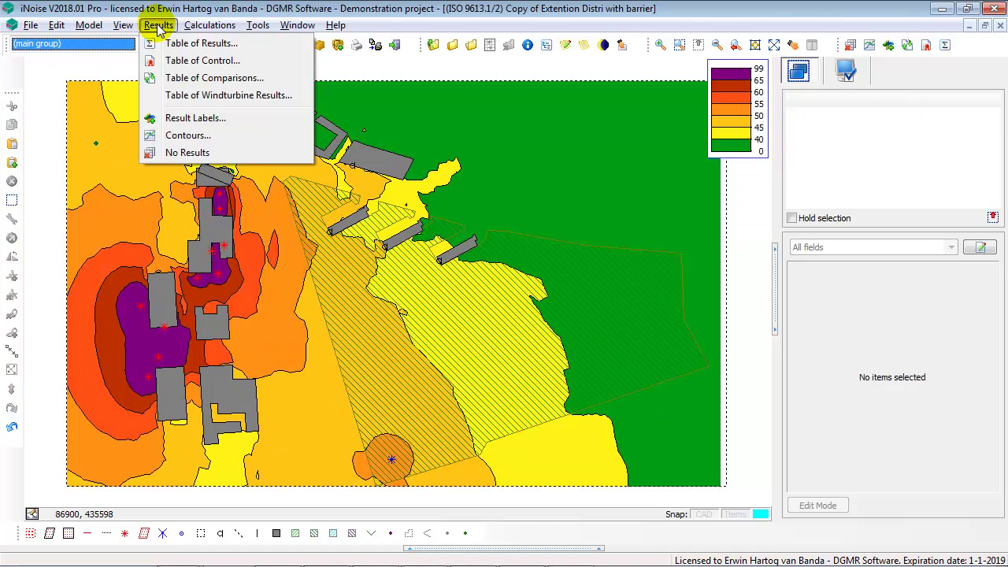
pyautogui.click(209, 43)
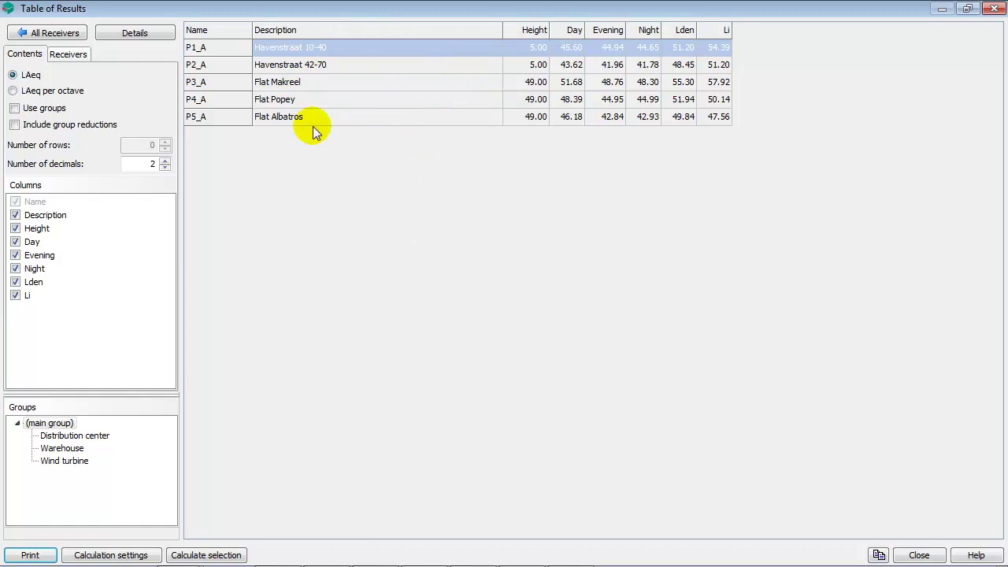
# - Show P1_A's per-source contributions, combined by source group
pyautogui.doubleClick(571, 48)
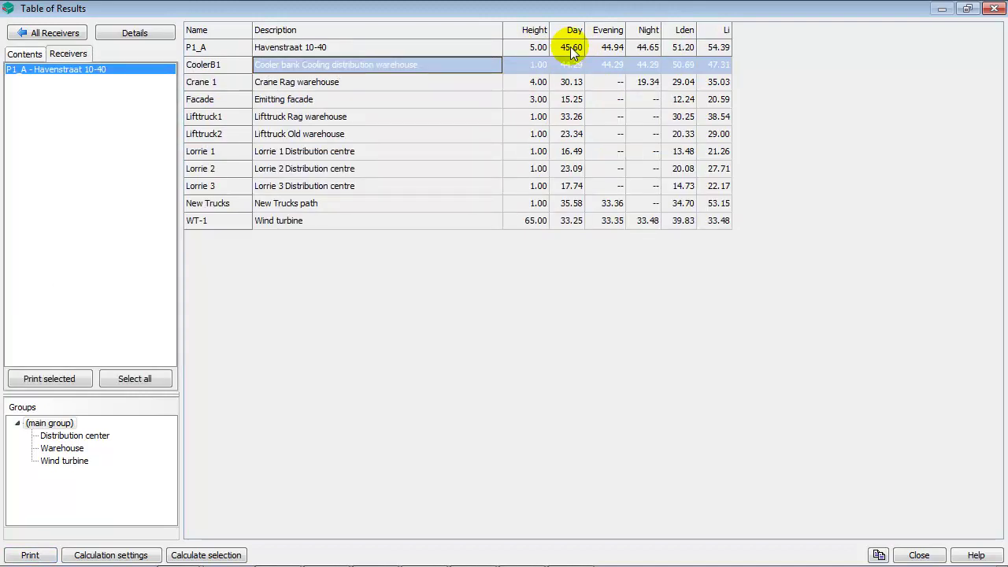
pyautogui.click(26, 55)
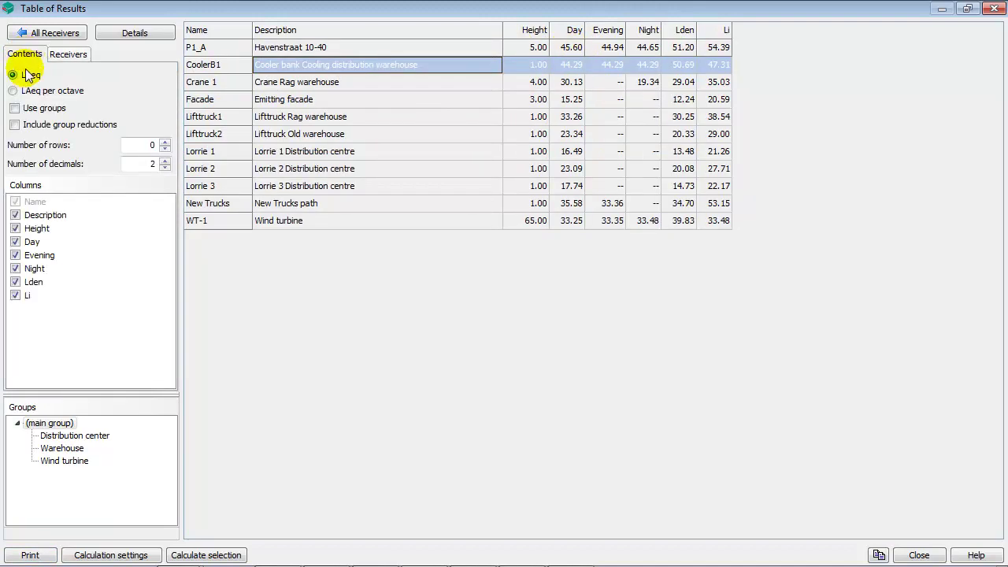
pyautogui.click(15, 109)
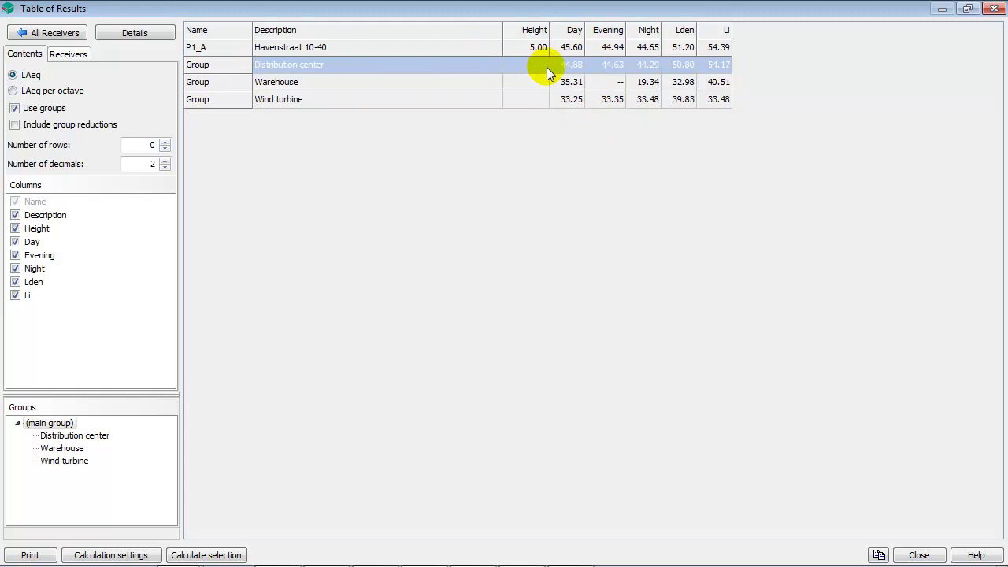
# - Sort the rows by Day level, restore the order, and expand Distribution center's sources
pyautogui.click(574, 30)
pyautogui.click(575, 30)
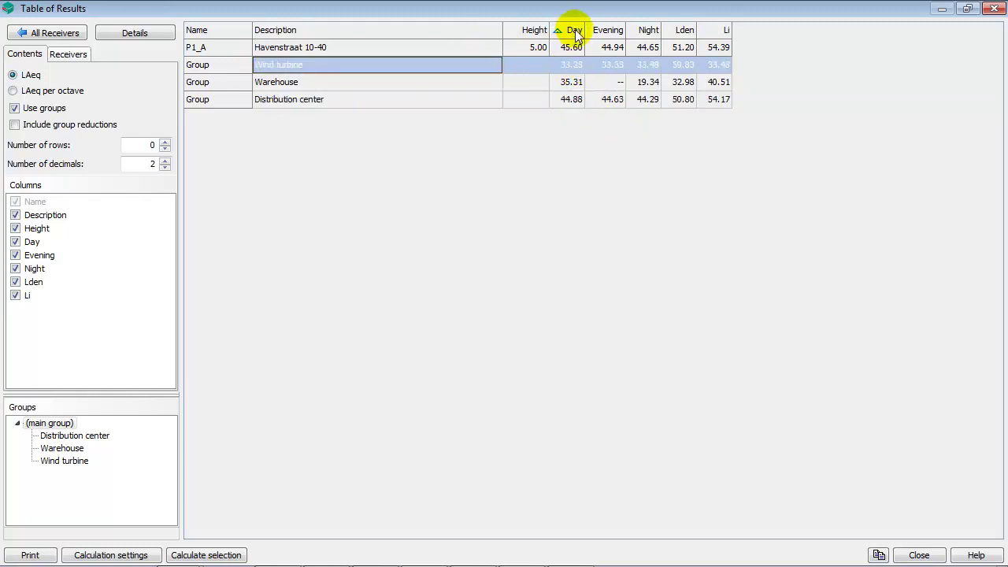
pyautogui.click(575, 29)
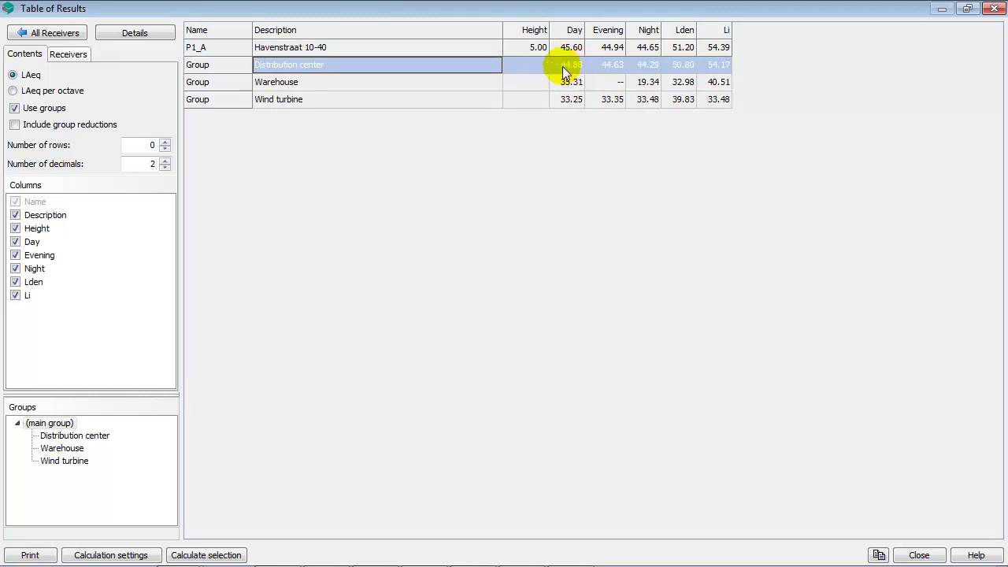
pyautogui.doubleClick(387, 65)
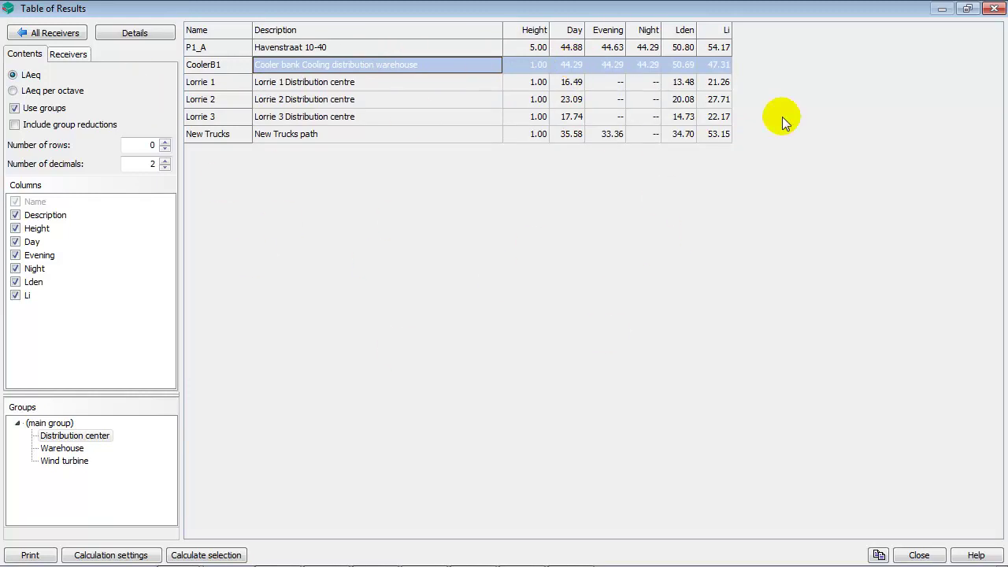
# - Close the results table and show only the Wind turbine group's contours around WT-1
pyautogui.click(994, 9)
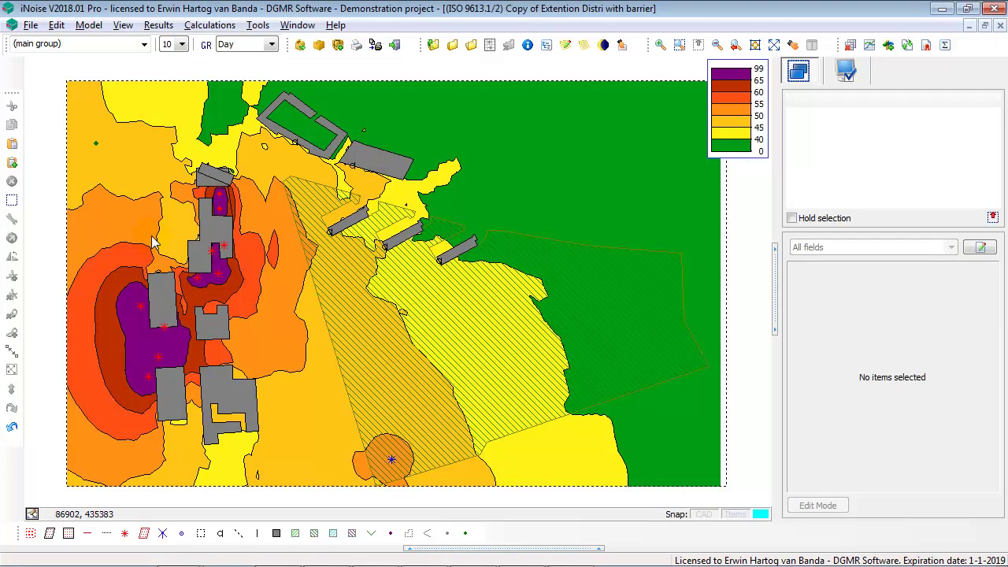
pyautogui.click(145, 44)
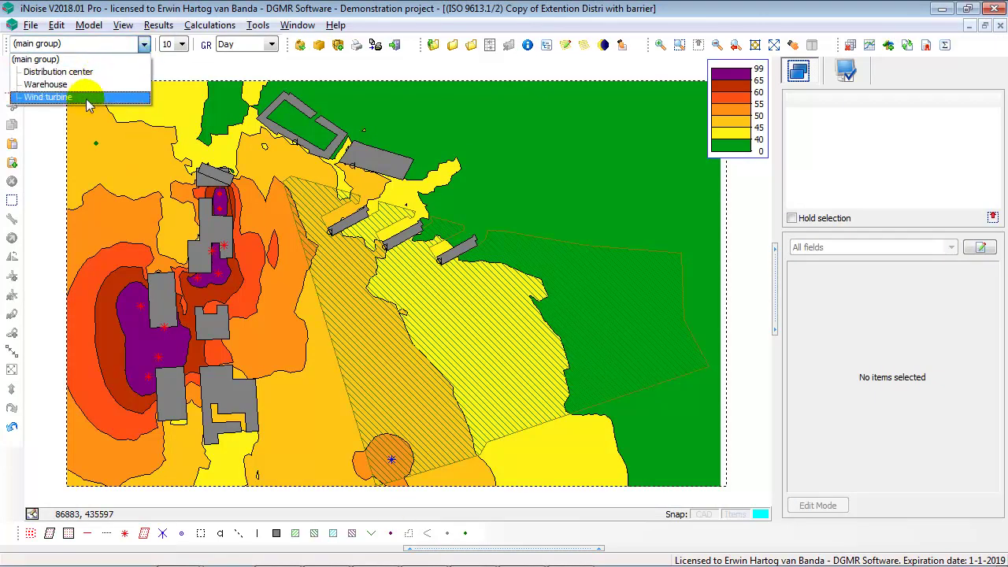
pyautogui.click(87, 98)
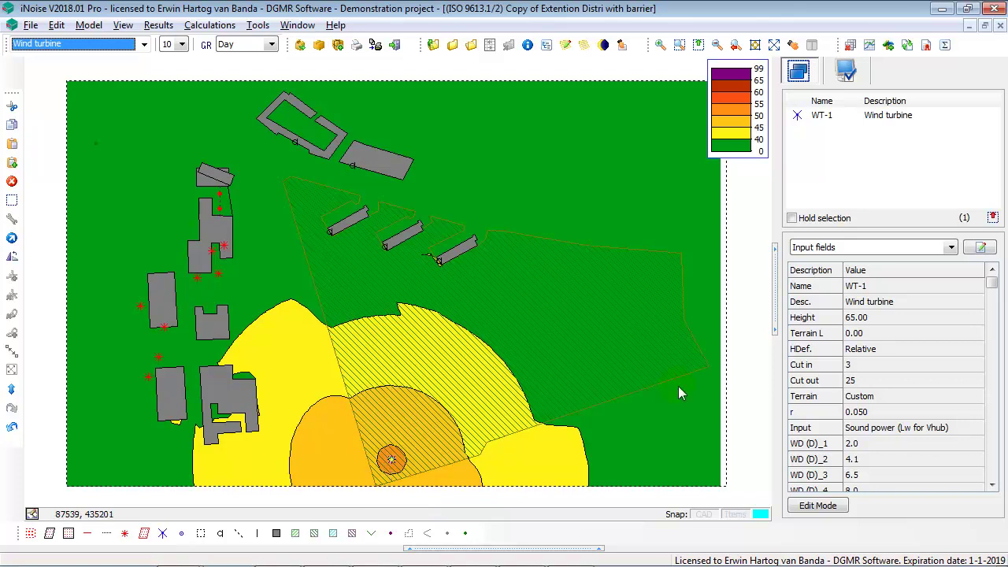
pyautogui.click(752, 326)
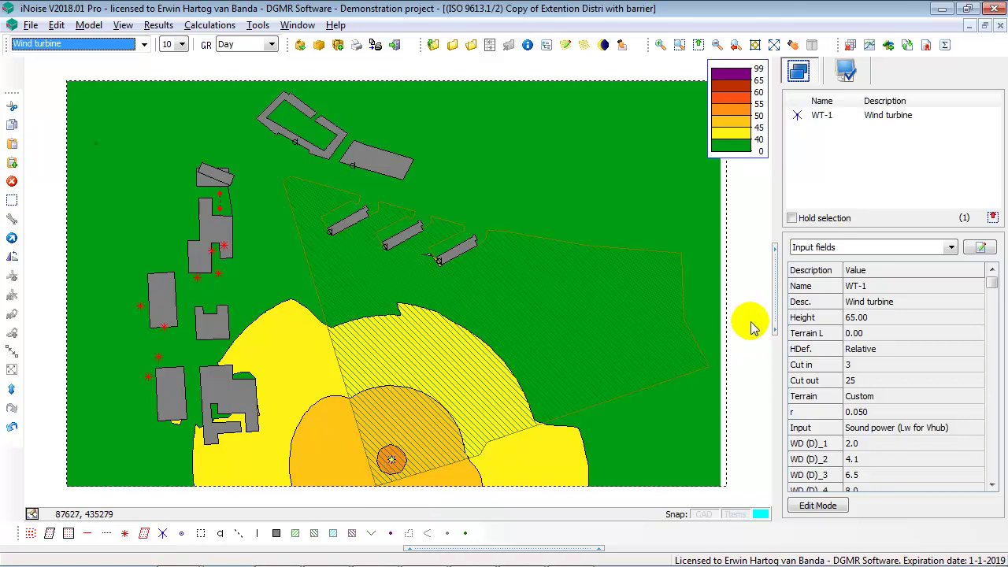